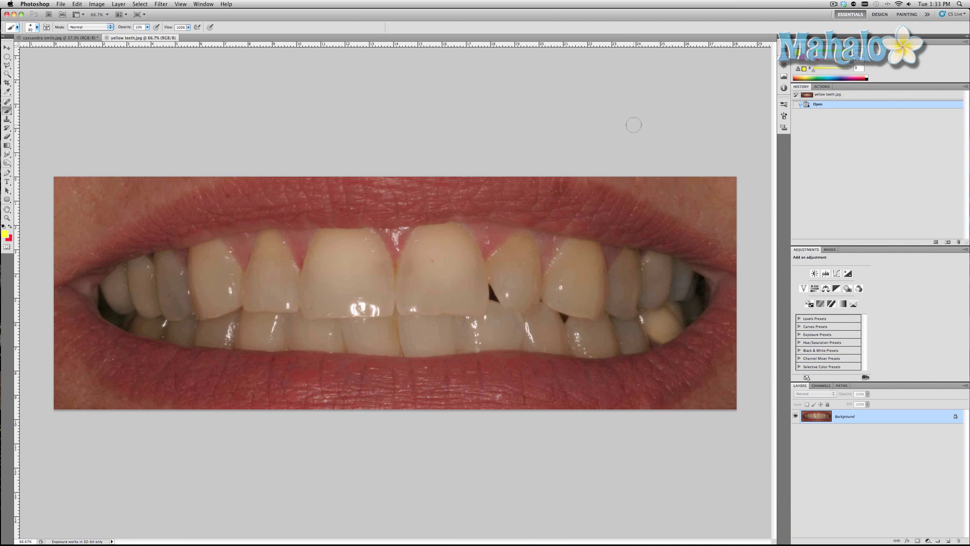
- Switch from the Move tool (V) to the Polygonal Lasso tool (L)
key("v")
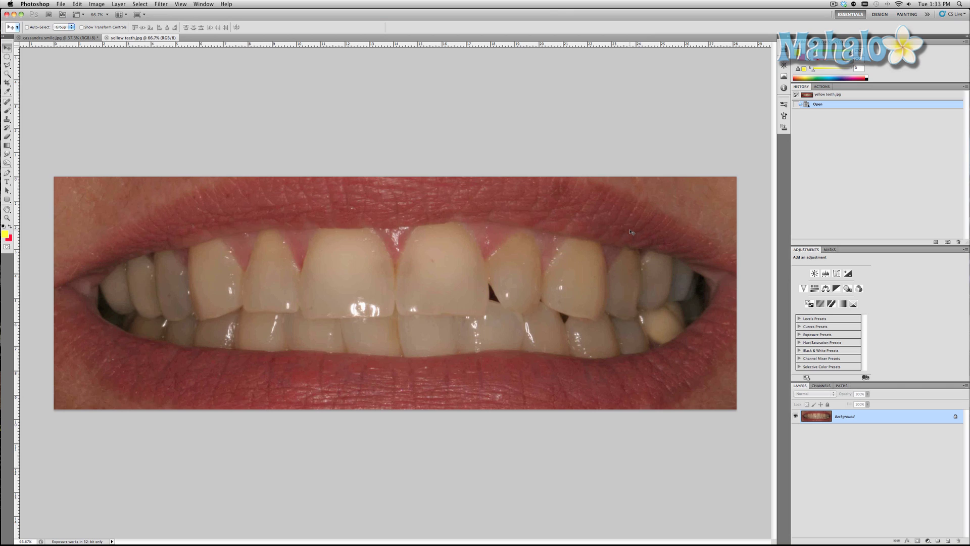
key("l")
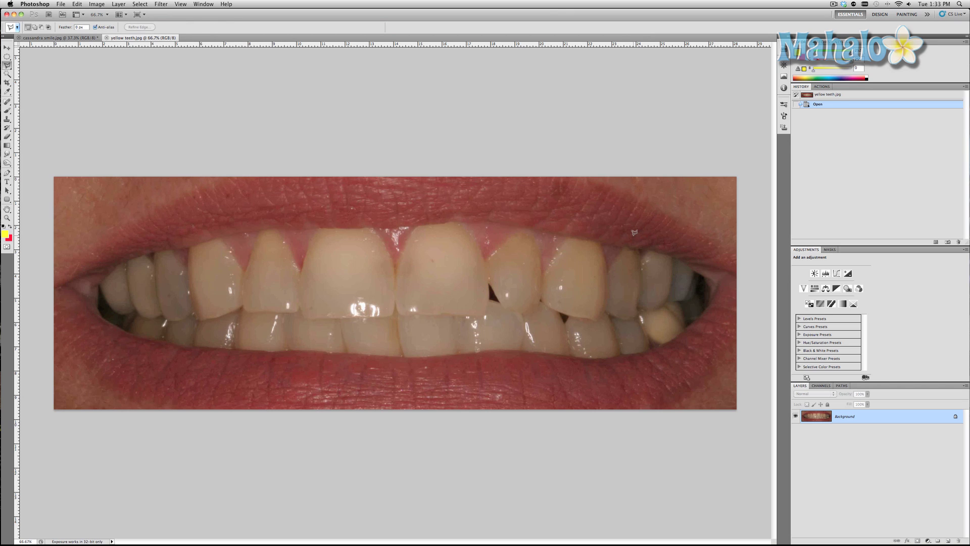
- Trace a closed polygonal outline around the teeth, following the upper gums, mouth corners and lower lip
left_click(670, 248)
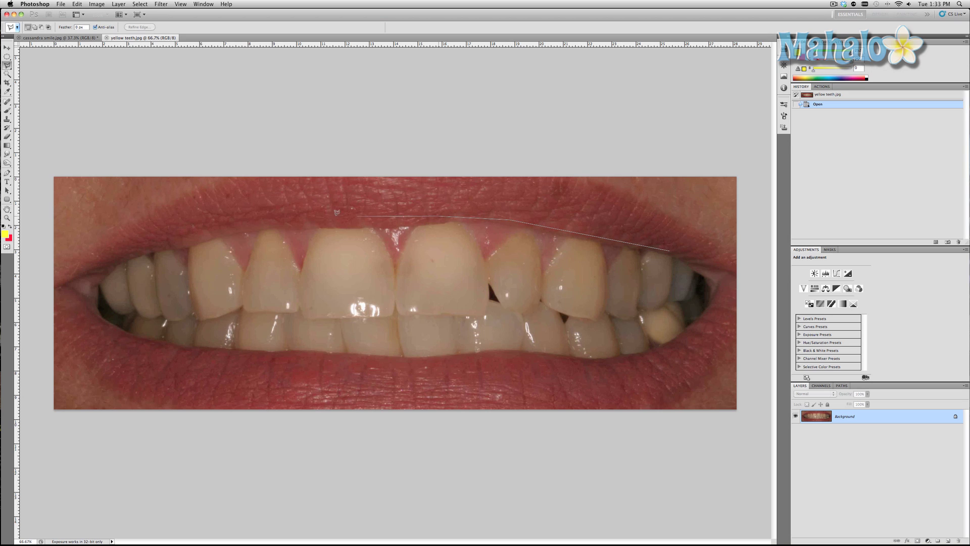
left_click(249, 226)
left_click(113, 259)
left_click(94, 318)
left_click(172, 348)
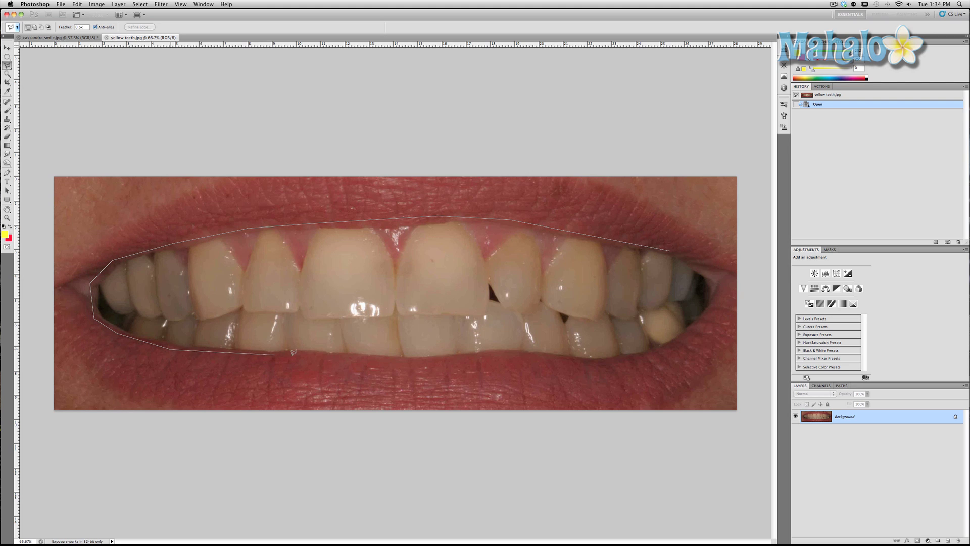
left_click(503, 356)
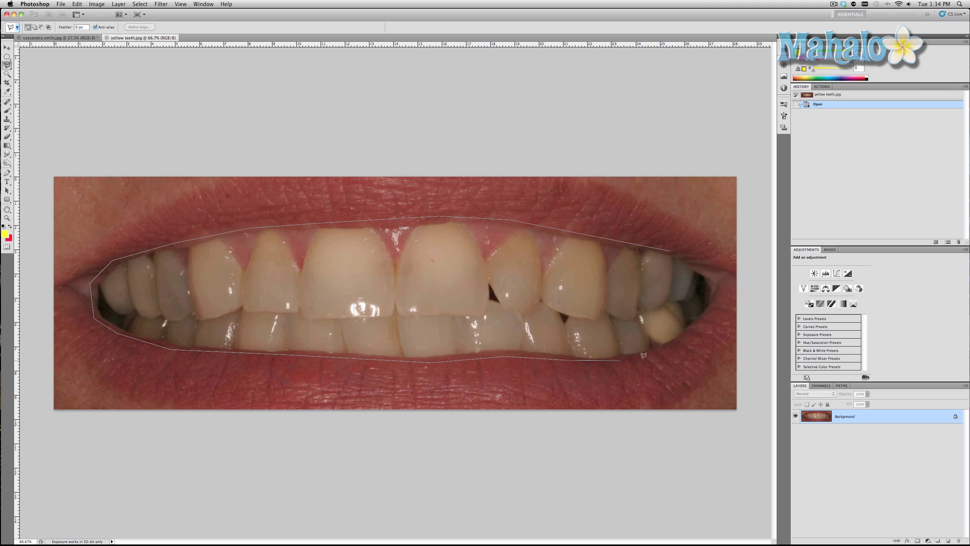
left_click(657, 352)
left_click(695, 328)
left_click(713, 307)
left_click(694, 259)
left_click(669, 250)
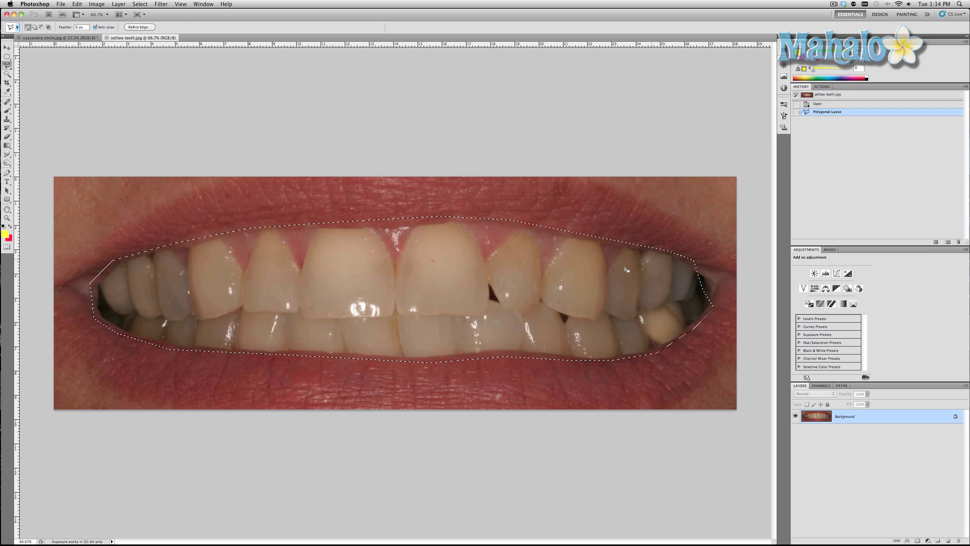
- Create a Hue/Saturation adjustment layer from the Layer menu, masked to the teeth selection
right_click(512, 282)
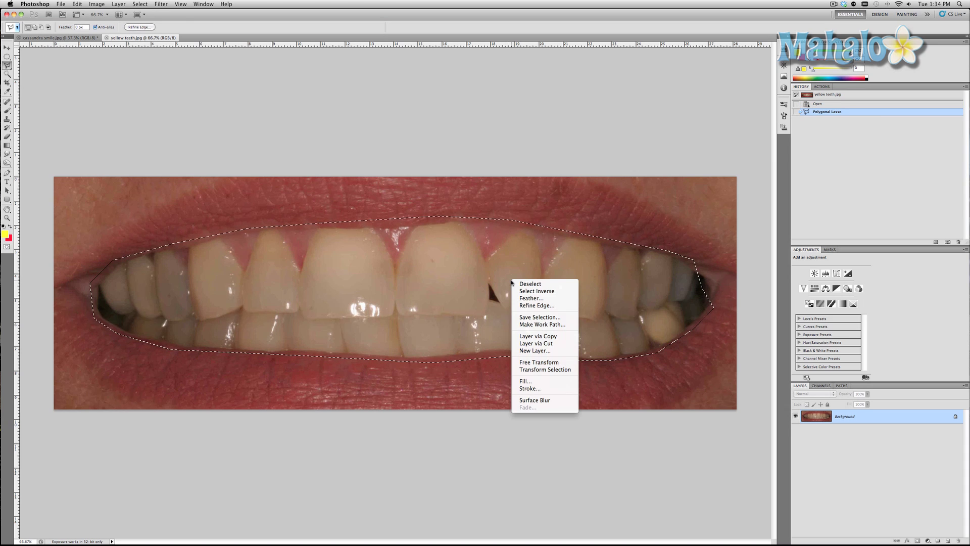
left_click(118, 4)
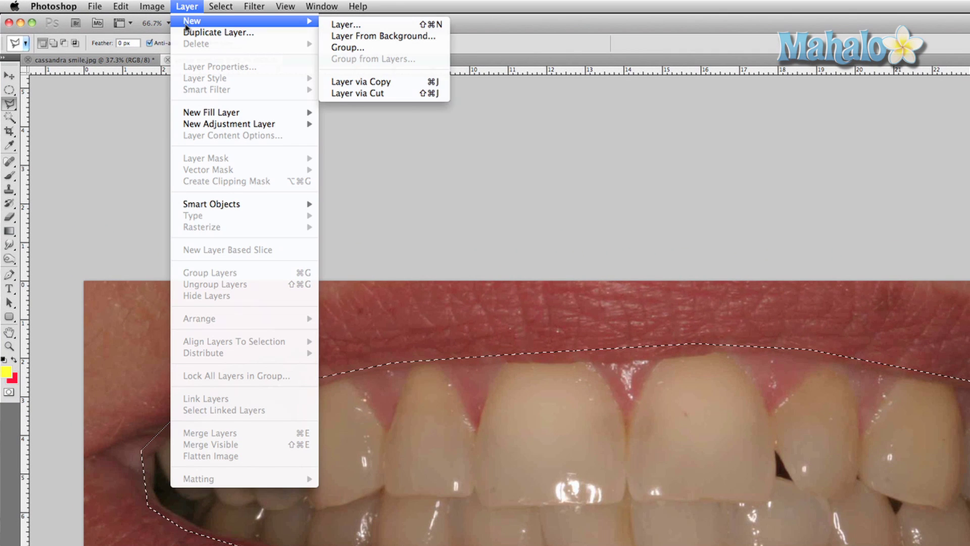
mouse_move(229, 124)
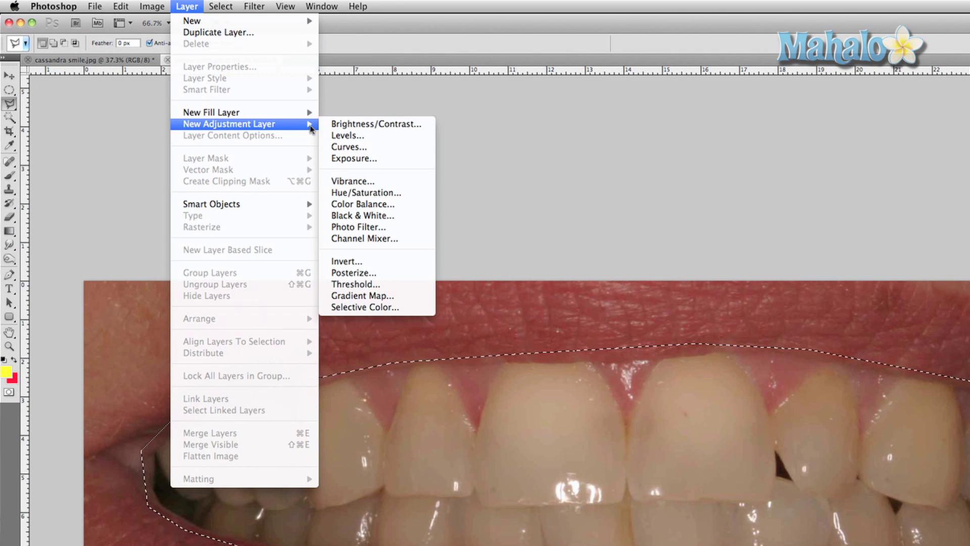
left_click(341, 193)
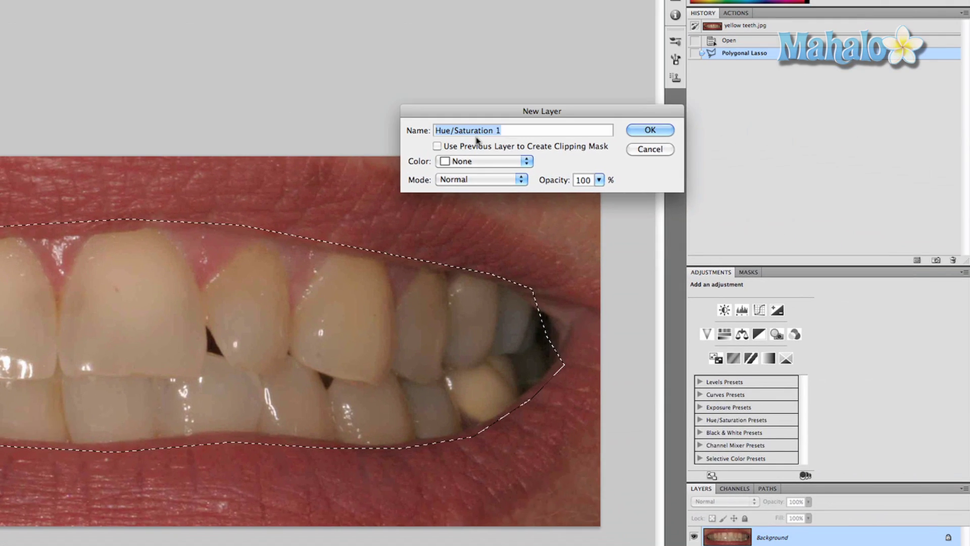
key("Return")
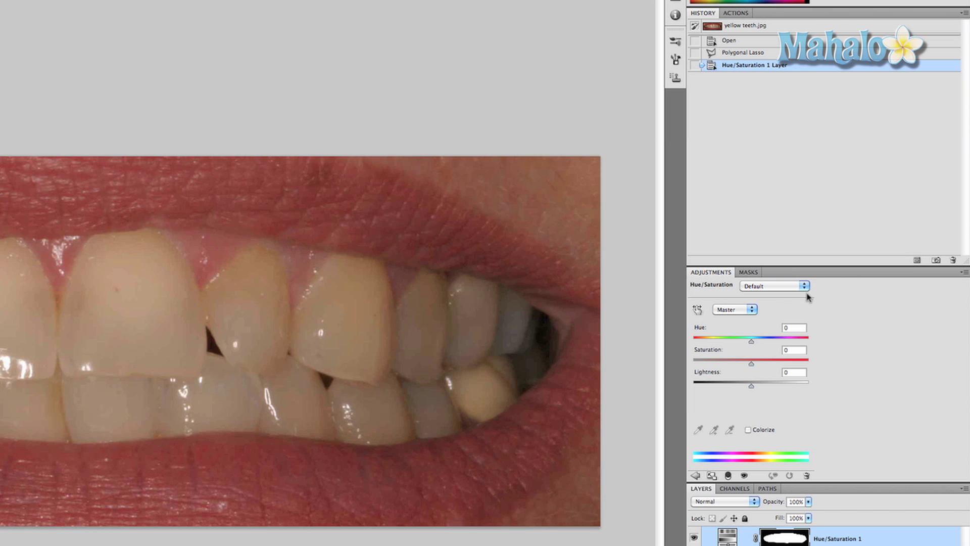
- Set the Yellows range to Saturation -100 and Lightness about +55
left_click(752, 310)
left_click(734, 330)
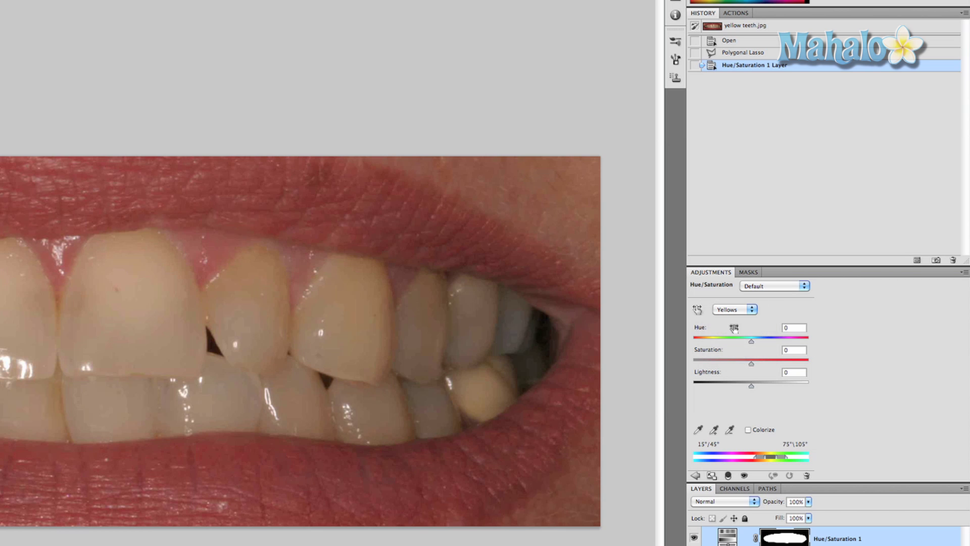
left_click_drag(753, 364, 660, 363)
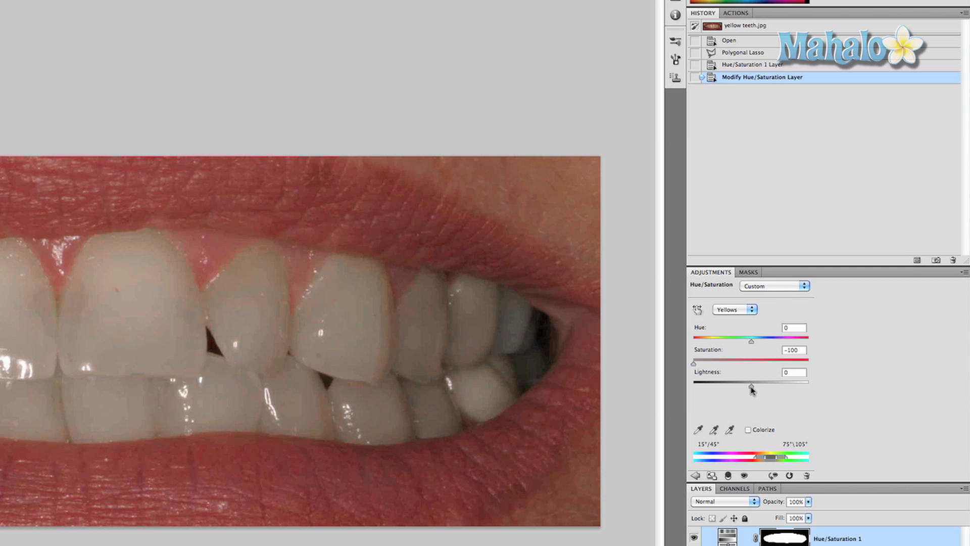
left_click_drag(751, 384, 784, 385)
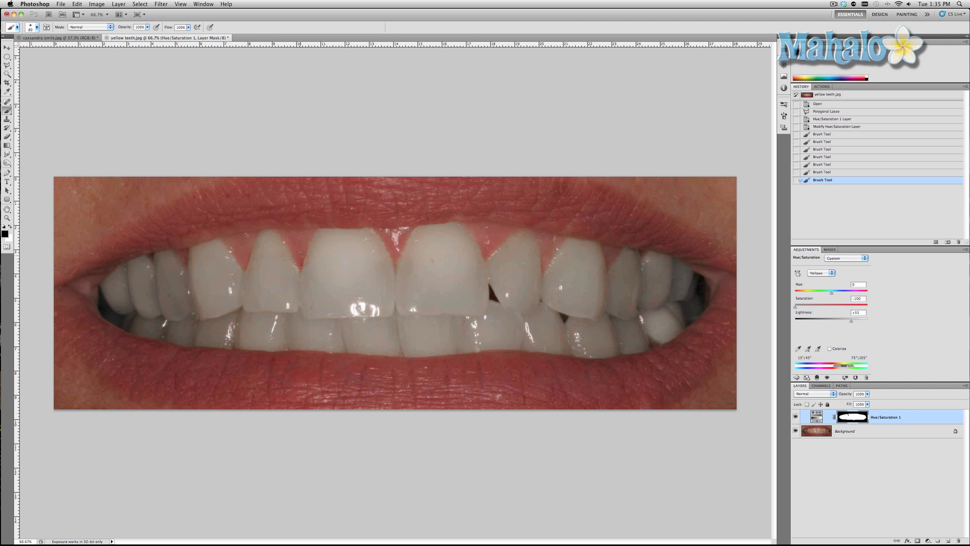
- Paint on the Hue/Saturation layer mask to refine the whitened teeth area
left_click(317, 223)
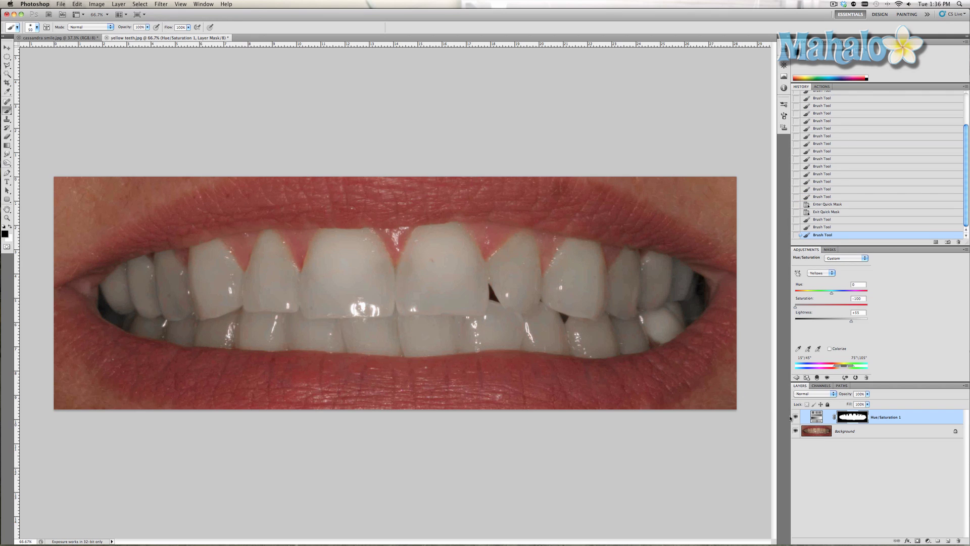
left_click(795, 417)
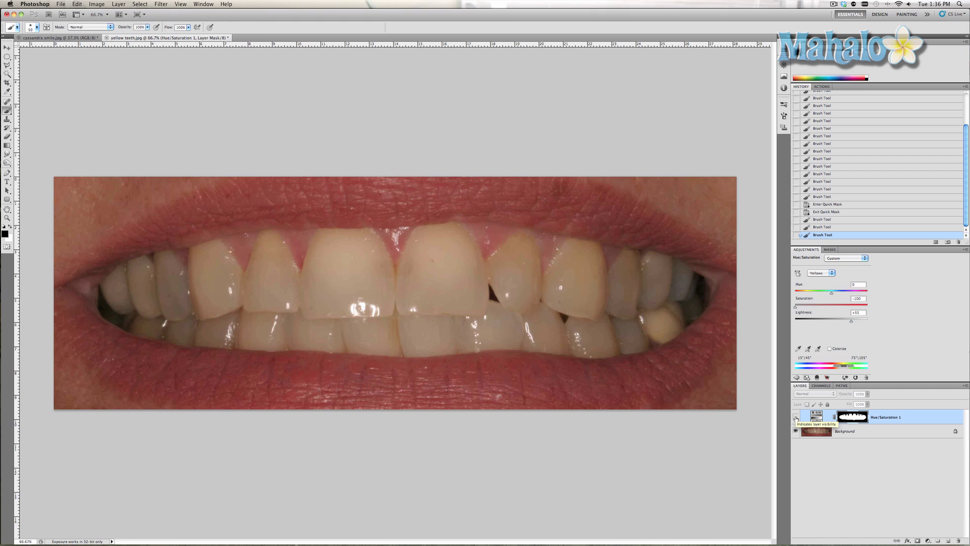
left_click(796, 418)
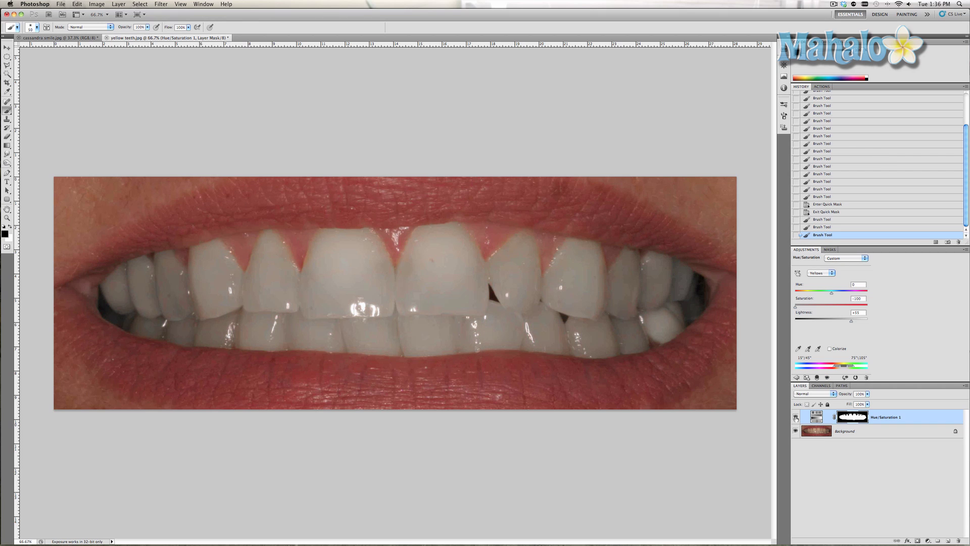